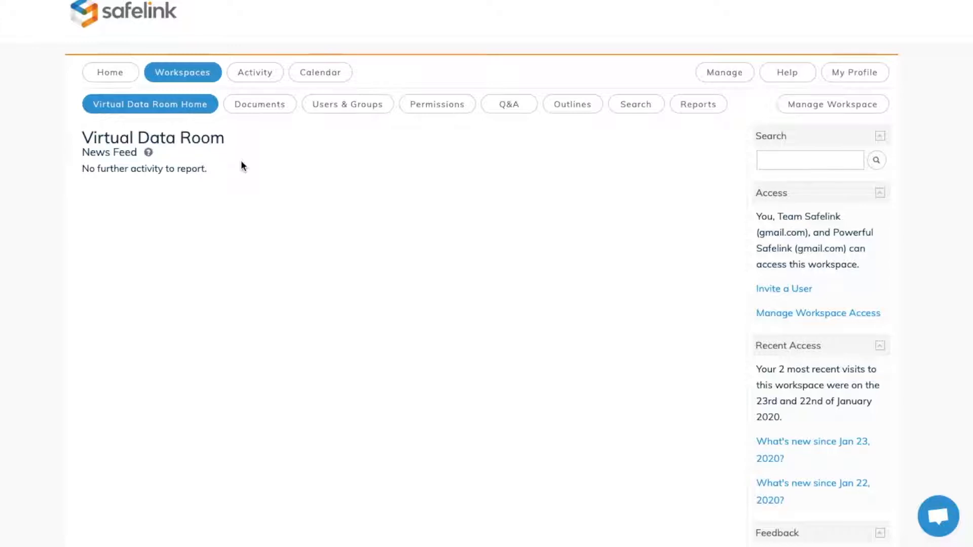
Step: Upload the European Union, Finance, Local Audit and Policing and Crime Act 2017 PDFs to the Documents folder, and preview the European Union file
{"action": "mouse_move", "coordinate": [149, 155]}
{"action": "left_click", "coordinate": [260, 114]}
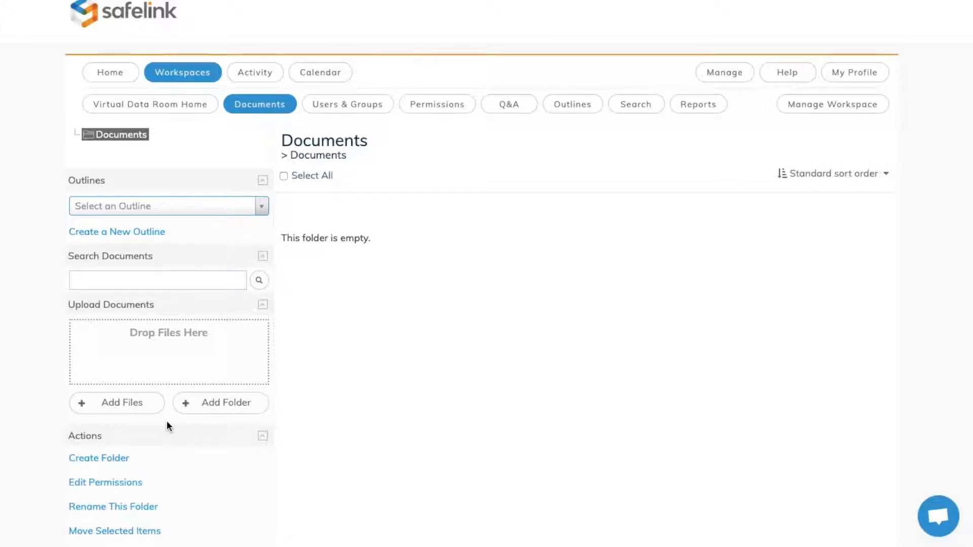
{"action": "left_click", "coordinate": [127, 413]}
{"action": "left_click_drag", "start_coordinate": [362, 154], "coordinate": [659, 122]}
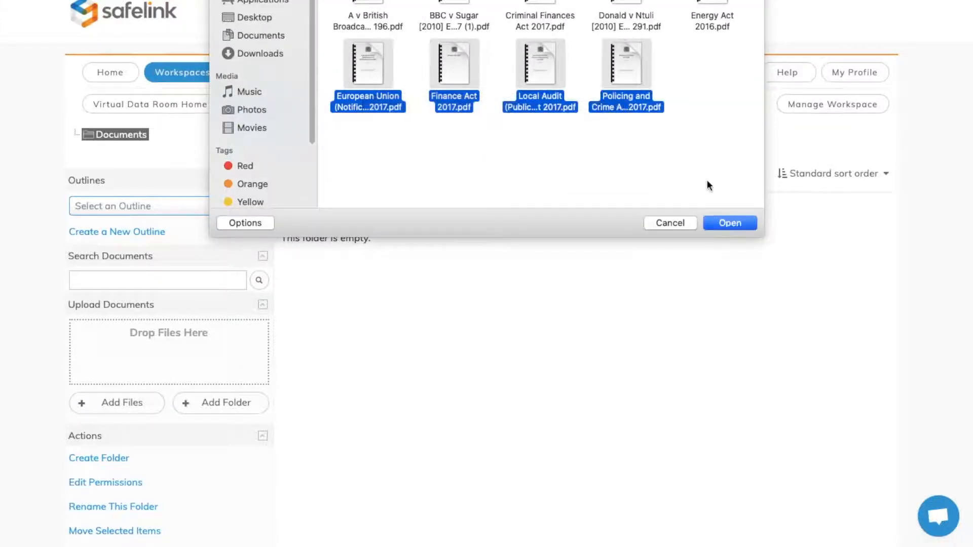
{"action": "left_click", "coordinate": [725, 224]}
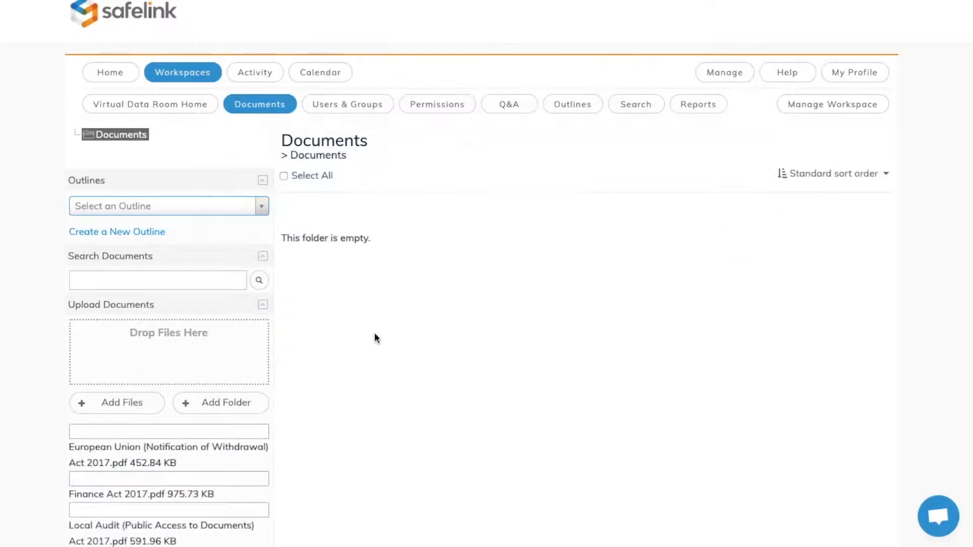
{"action": "scroll", "coordinate": [363, 343], "scroll_direction": "down", "scroll_amount": 2}
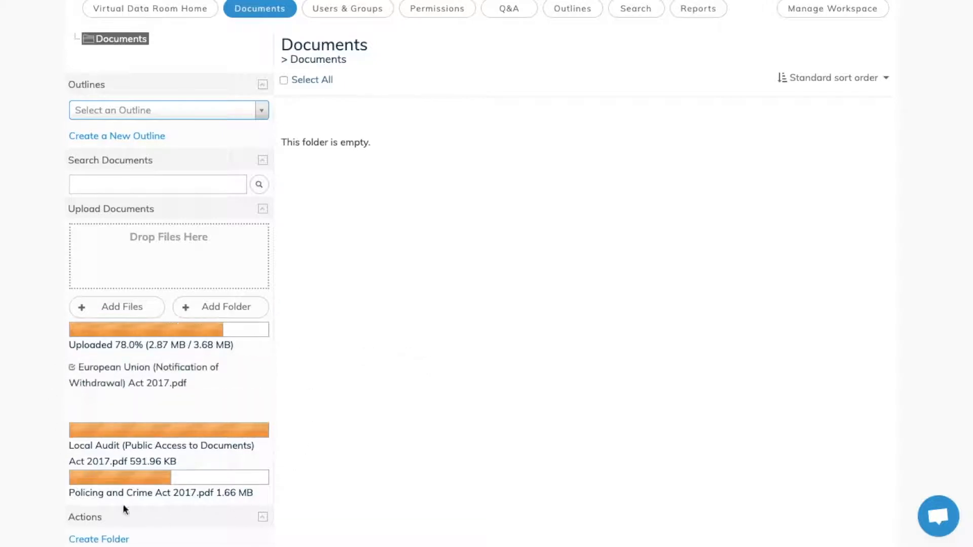
{"action": "scroll", "coordinate": [324, 299], "scroll_direction": "up", "scroll_amount": 2}
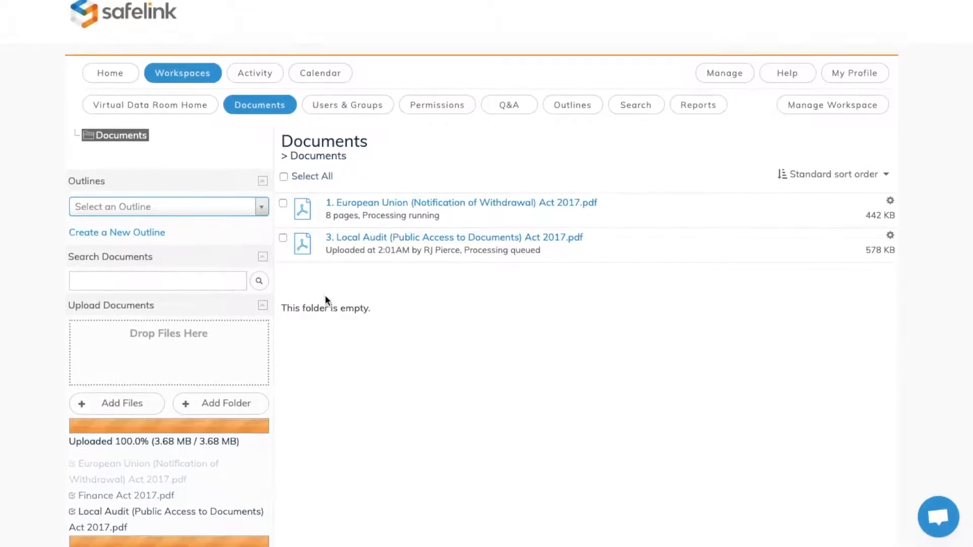
{"action": "left_click", "coordinate": [412, 205]}
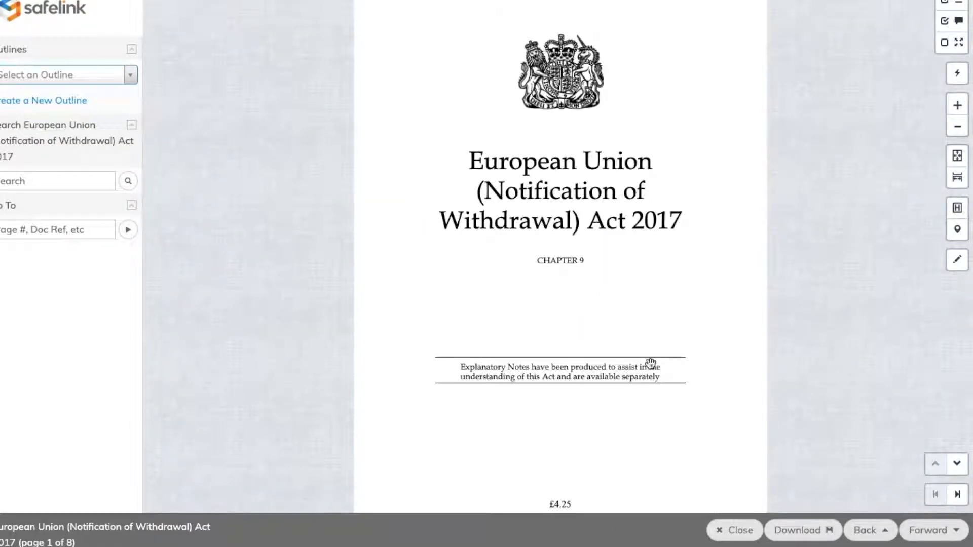
{"action": "left_click", "coordinate": [733, 530]}
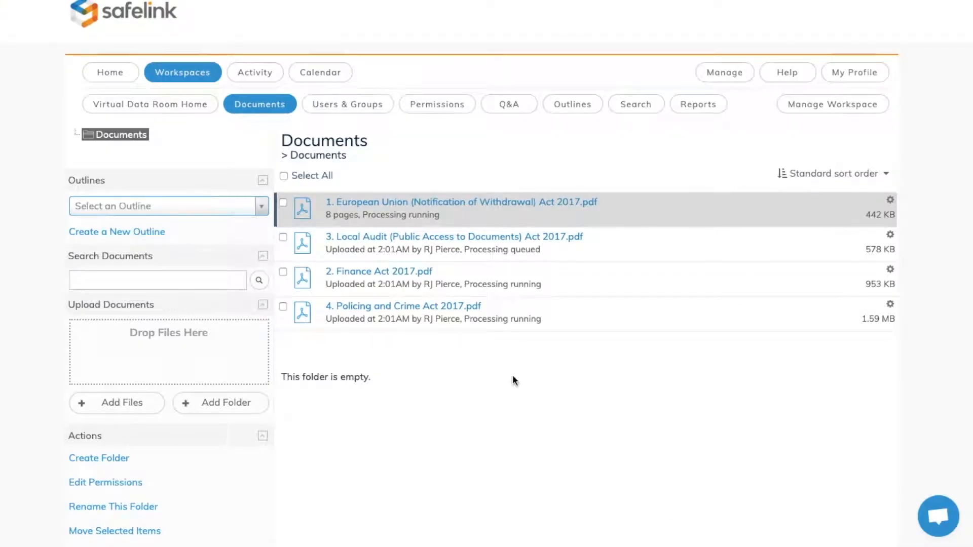
Step: Set the start of the Bidder A group's limited access period to 2020/02/06 07:19
{"action": "left_click", "coordinate": [346, 108]}
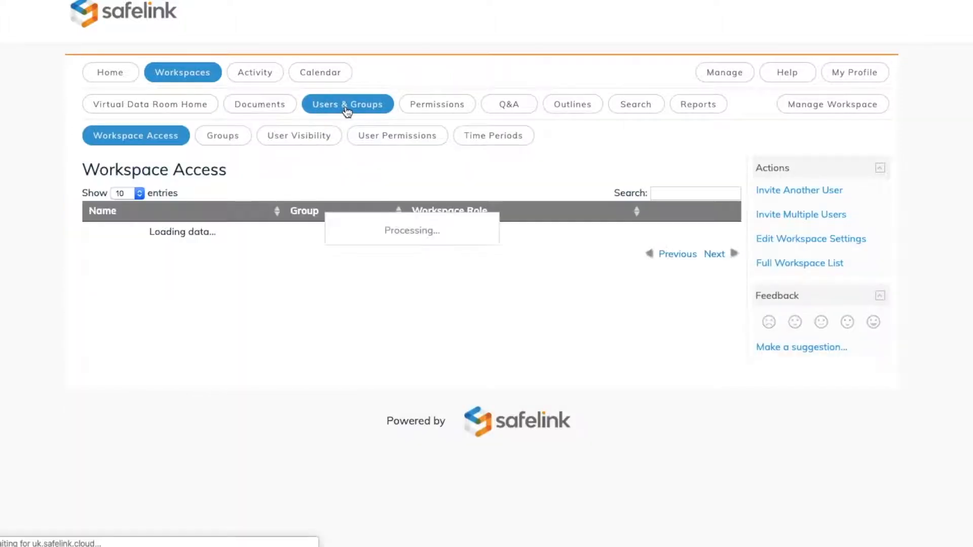
{"action": "left_click", "coordinate": [224, 146]}
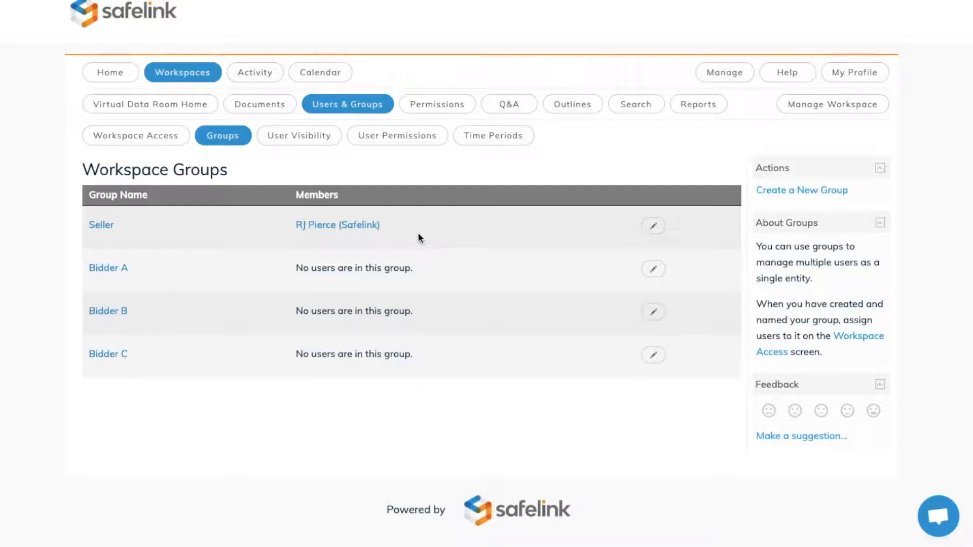
{"action": "left_click", "coordinate": [653, 270]}
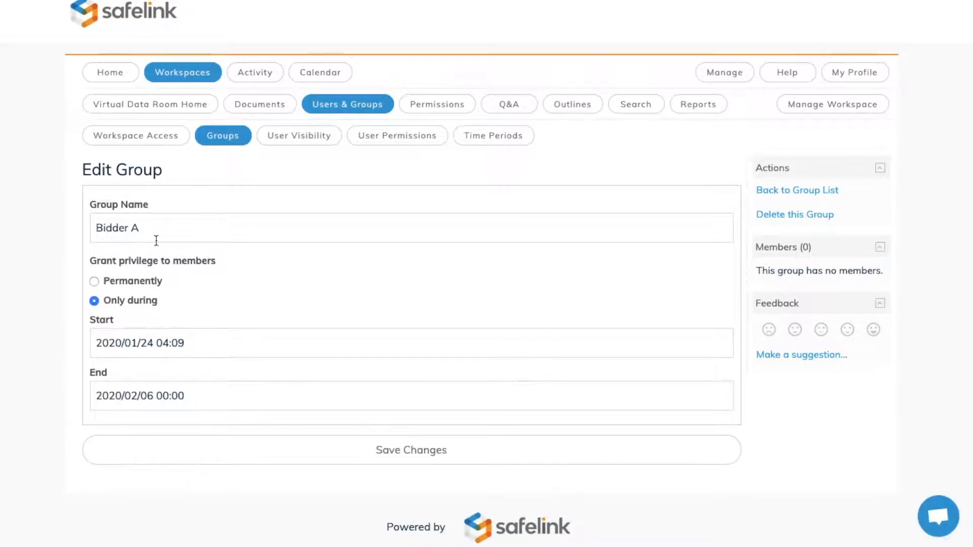
{"action": "left_click", "coordinate": [195, 345]}
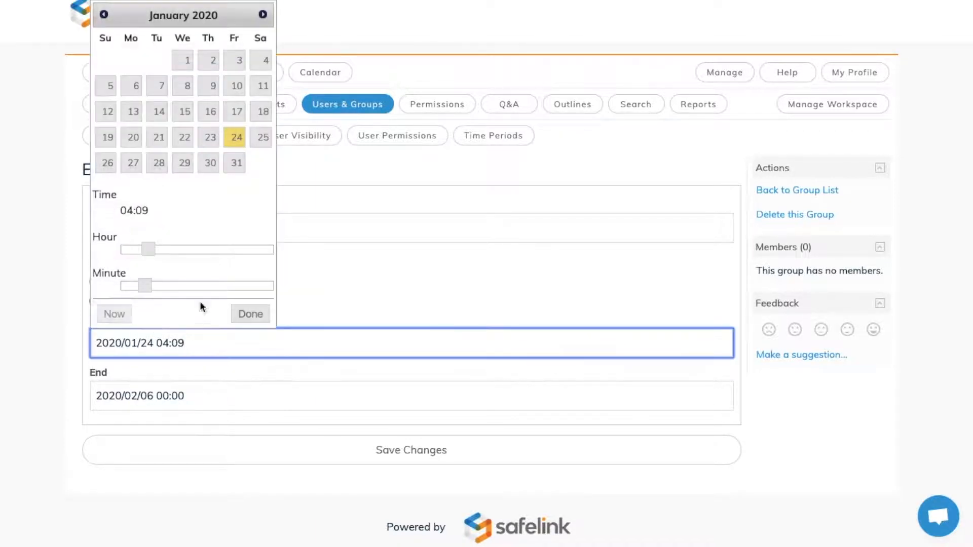
{"action": "left_click", "coordinate": [262, 16]}
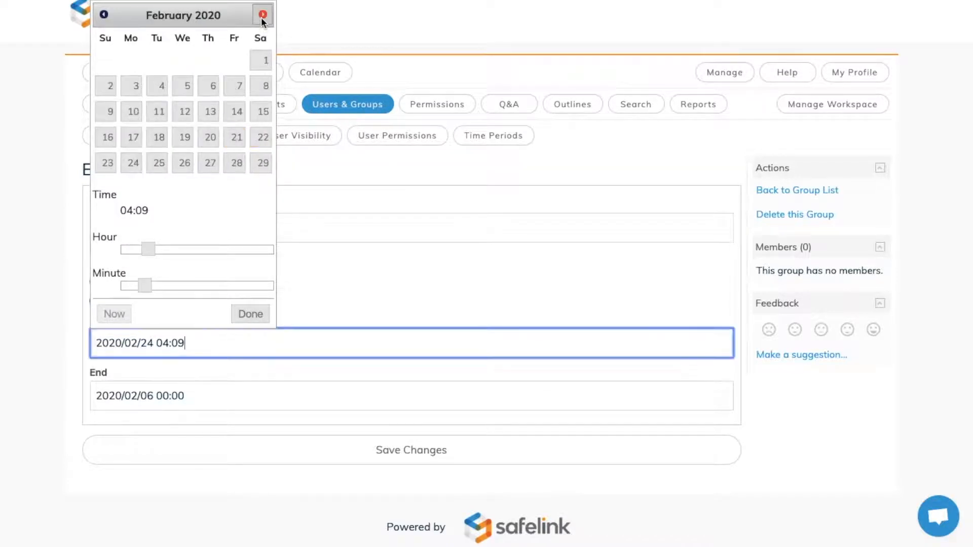
{"action": "left_click", "coordinate": [208, 86]}
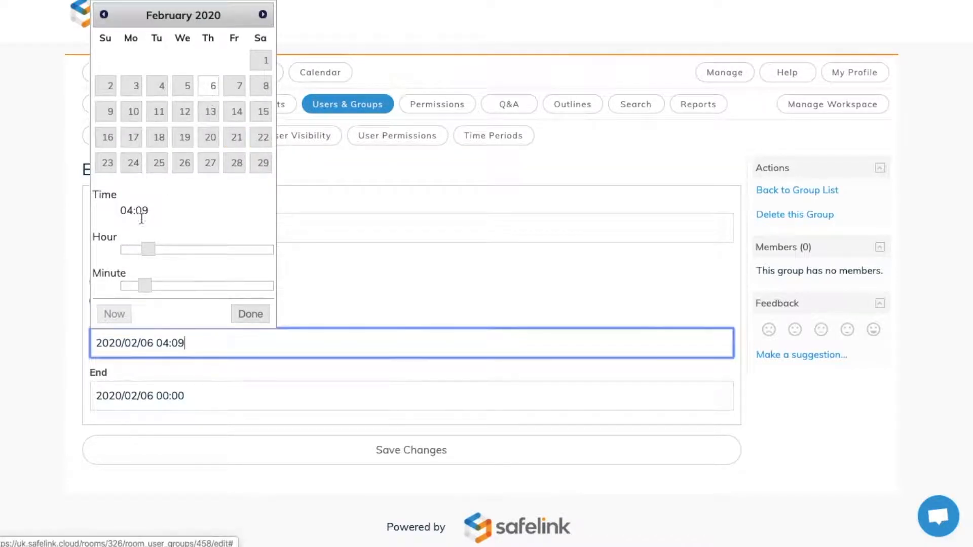
{"action": "left_click_drag", "start_coordinate": [147, 250], "coordinate": [168, 250]}
{"action": "left_click_drag", "start_coordinate": [144, 287], "coordinate": [172, 288]}
{"action": "left_click", "coordinate": [246, 315]}
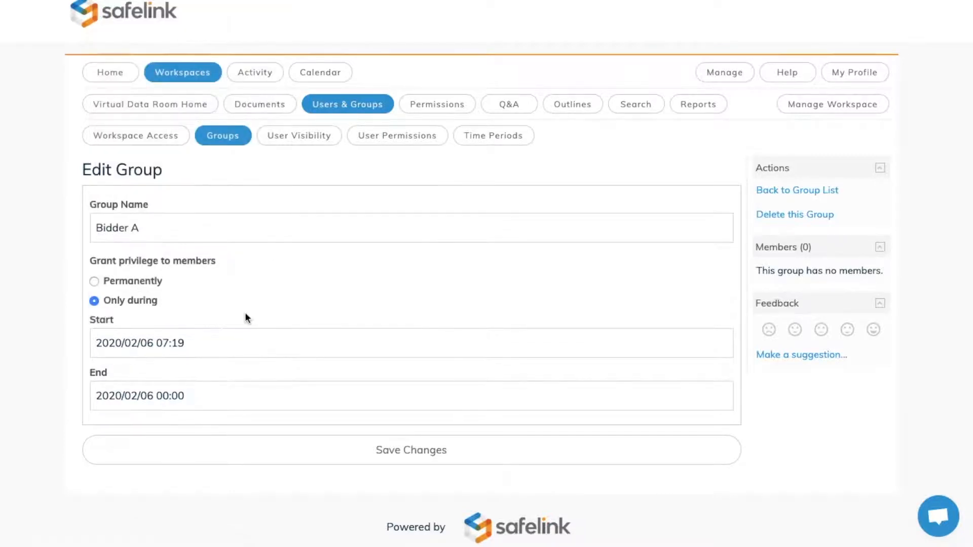
Step: Set the end of Bidder A's access period to 2020/03/18 00:00 and save the group changes
{"action": "left_click", "coordinate": [196, 396]}
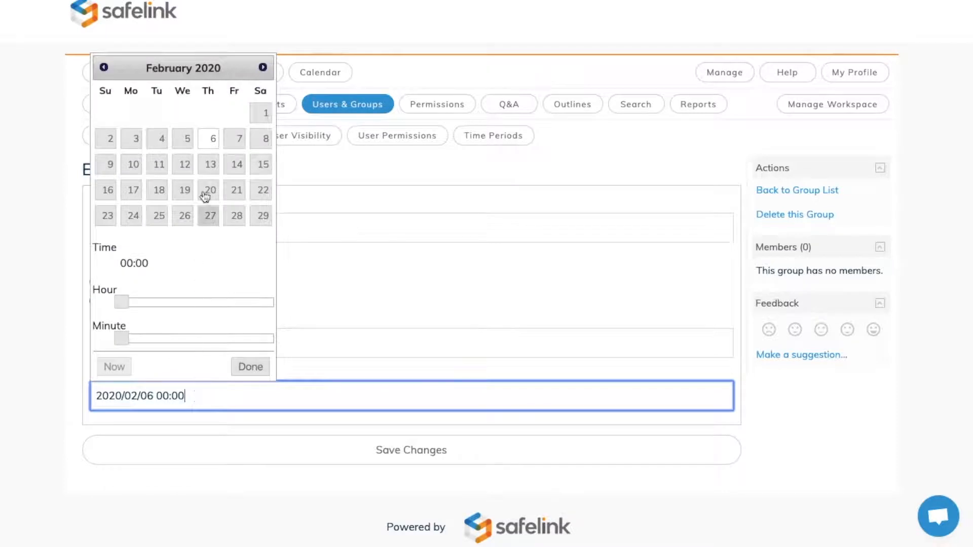
{"action": "left_click", "coordinate": [263, 67]}
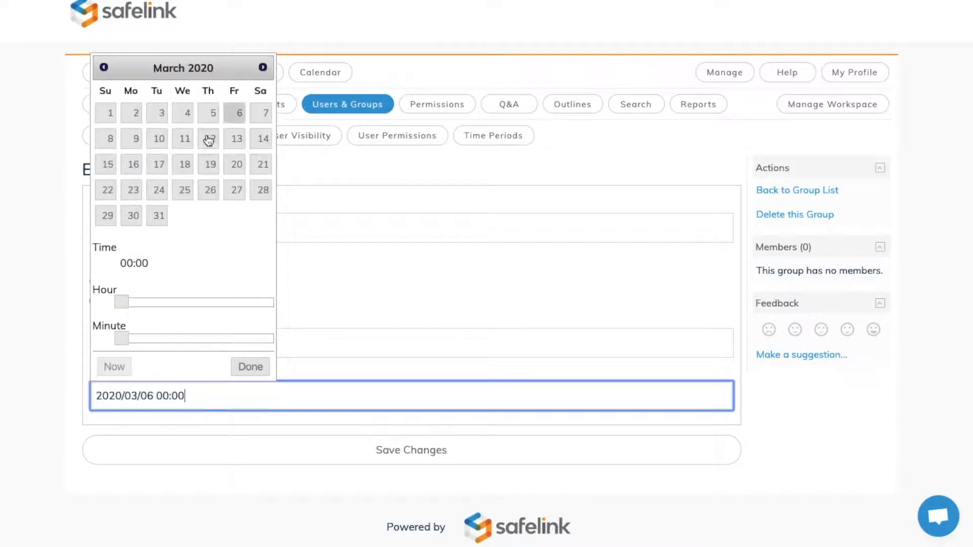
{"action": "left_click", "coordinate": [185, 165]}
{"action": "left_click", "coordinate": [238, 363]}
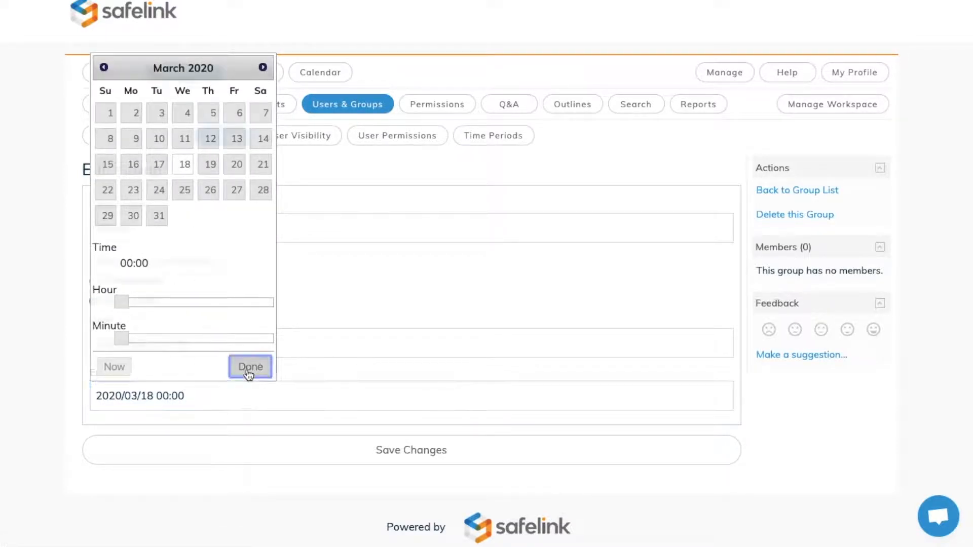
{"action": "left_click", "coordinate": [408, 466]}
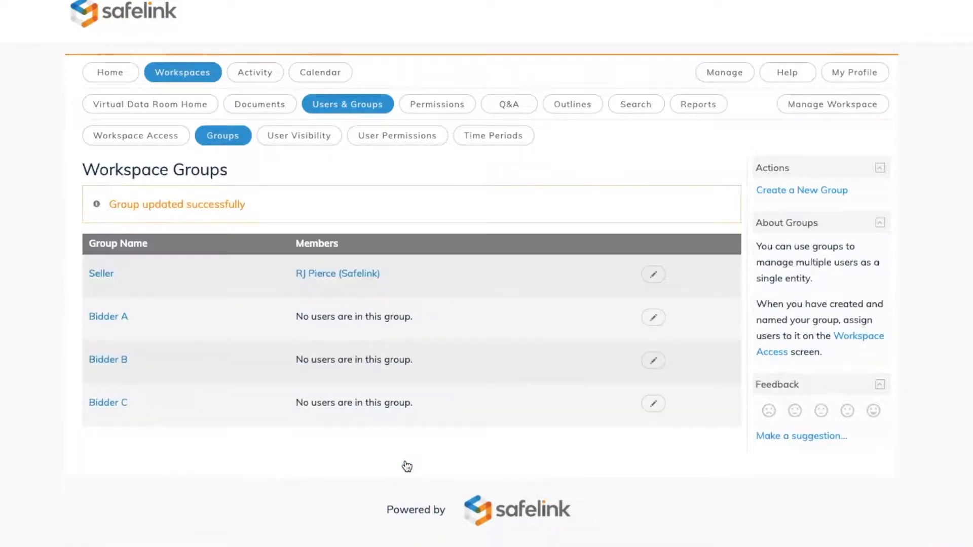
Step: Try letting Bidder A see the members of Bidder B in the workspace's user visibility settings
{"action": "left_click", "coordinate": [298, 146]}
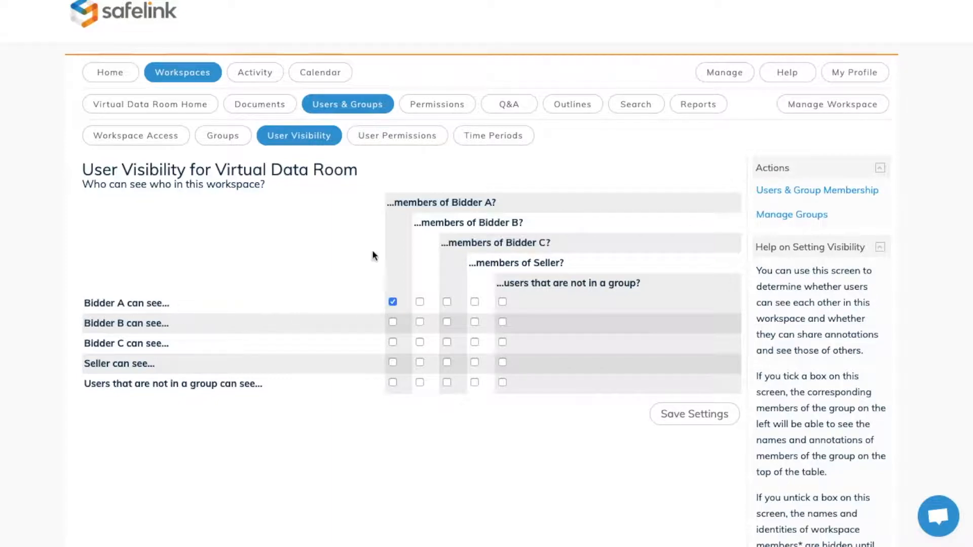
{"action": "left_click_drag", "start_coordinate": [399, 202], "coordinate": [492, 203]}
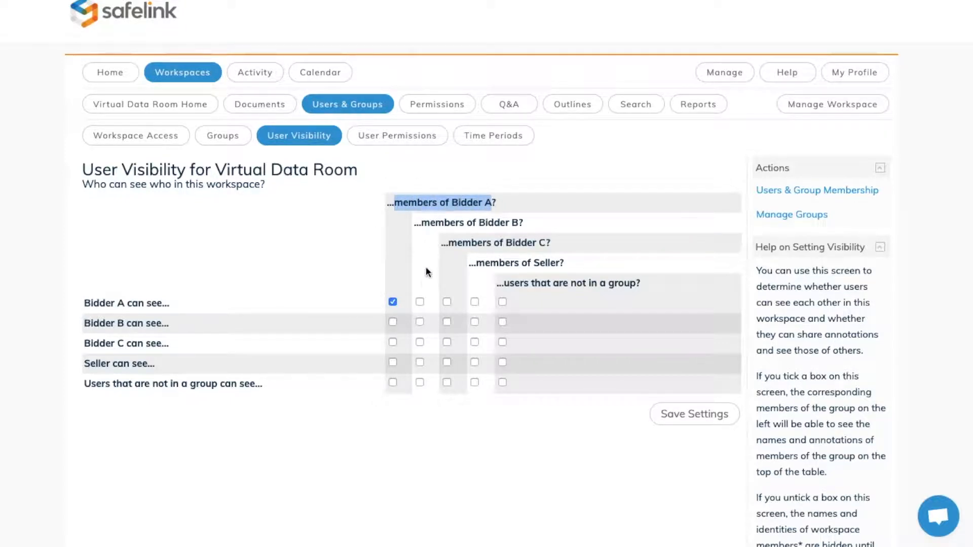
{"action": "left_click", "coordinate": [419, 302]}
{"action": "left_click_drag", "start_coordinate": [421, 222], "coordinate": [520, 222]}
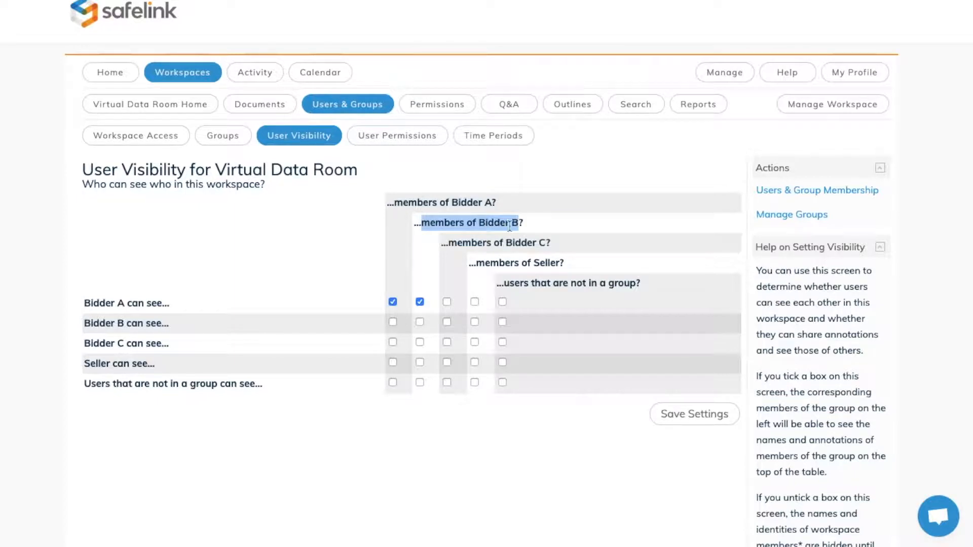
{"action": "left_click", "coordinate": [431, 262]}
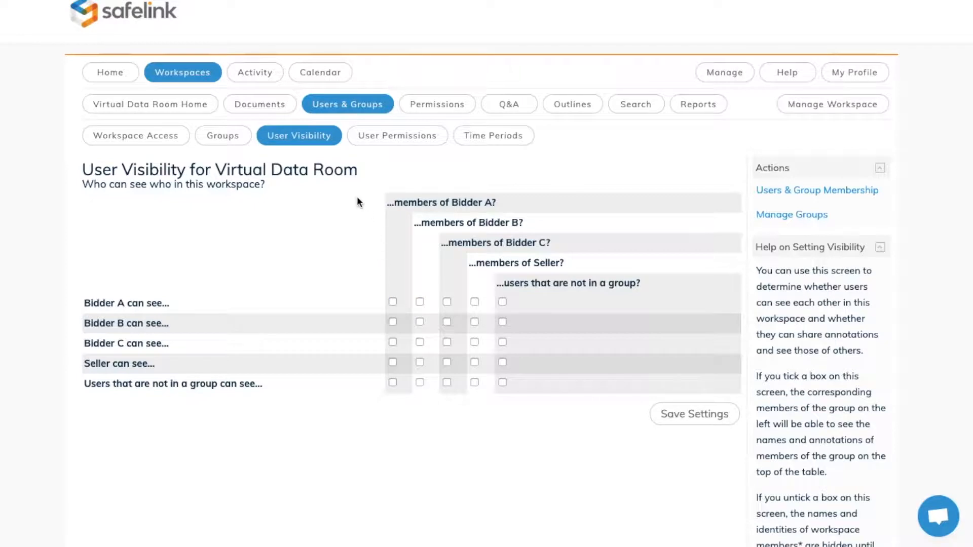
Step: Allow uploads to the Documents folder in the default permissions for all users and groups, and save the change
{"action": "left_click", "coordinate": [432, 107]}
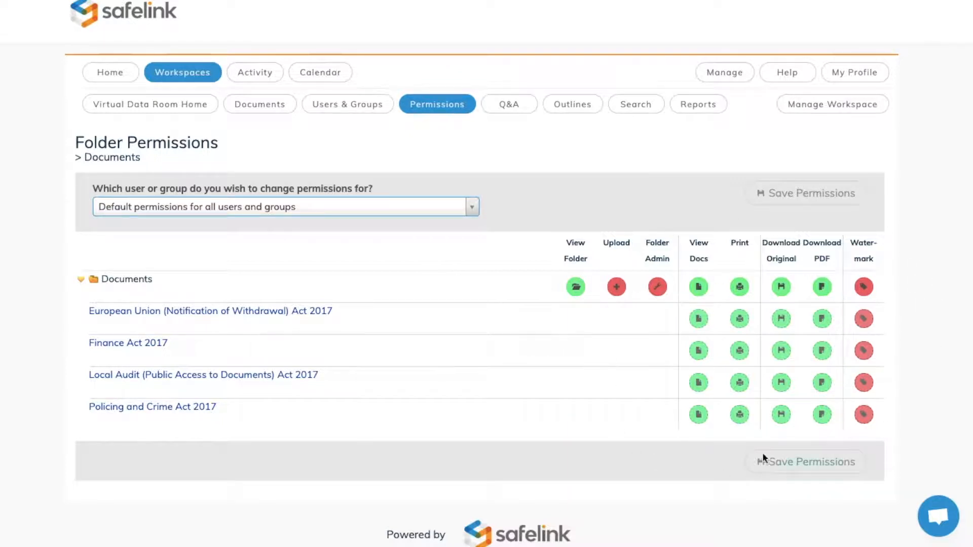
{"action": "left_click", "coordinate": [615, 287]}
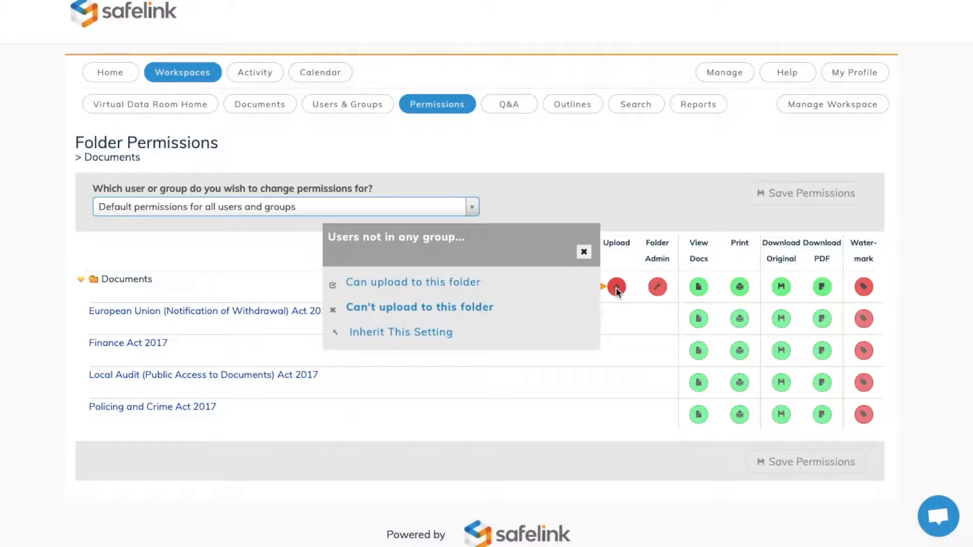
{"action": "left_click", "coordinate": [544, 287]}
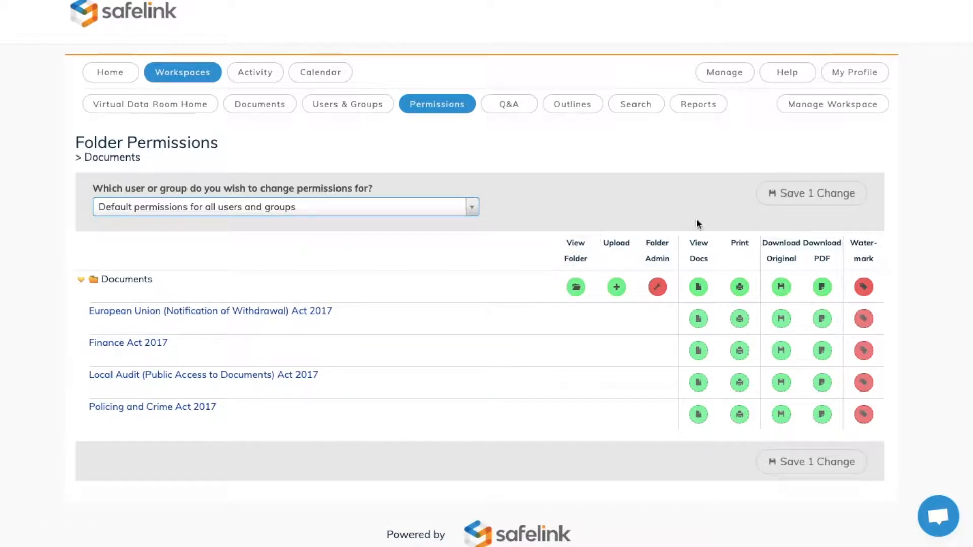
{"action": "left_click", "coordinate": [801, 201]}
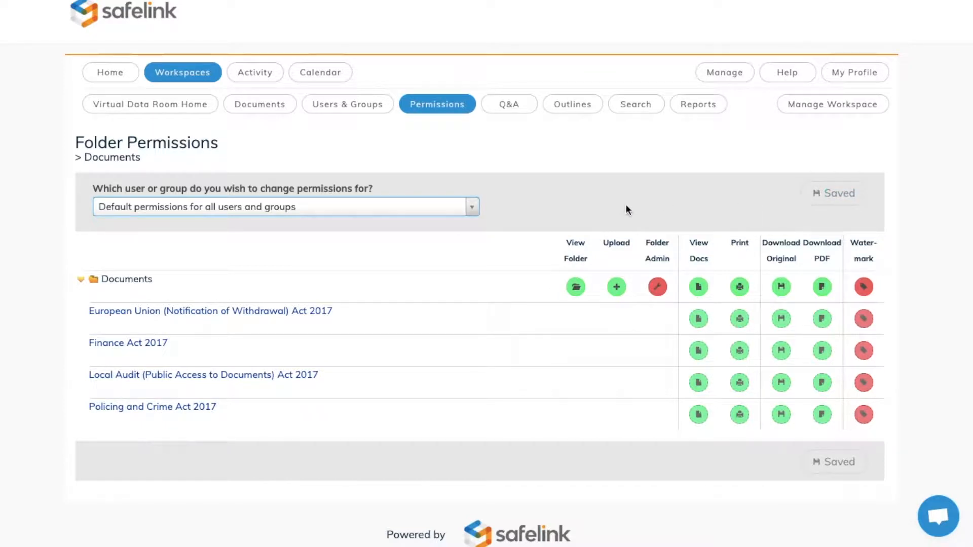
Step: Show the folder permissions for Bidder A and review the Folder Admin options of the Documents folder
{"action": "left_click", "coordinate": [417, 214]}
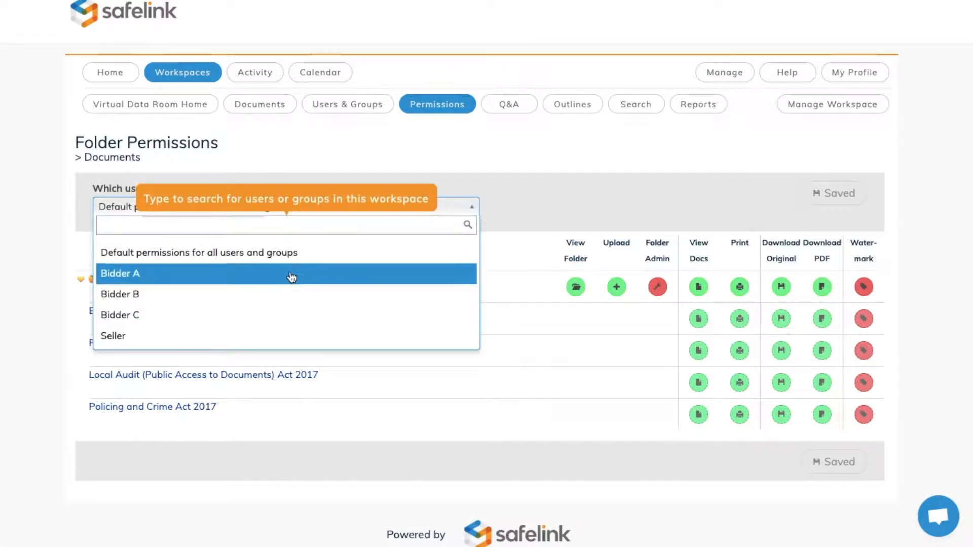
{"action": "left_click", "coordinate": [198, 277]}
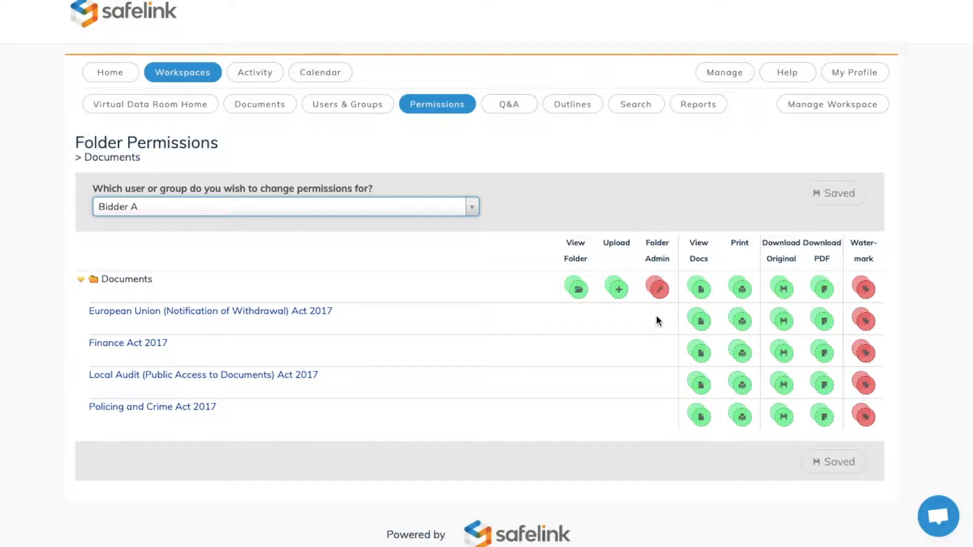
{"action": "left_click", "coordinate": [657, 290]}
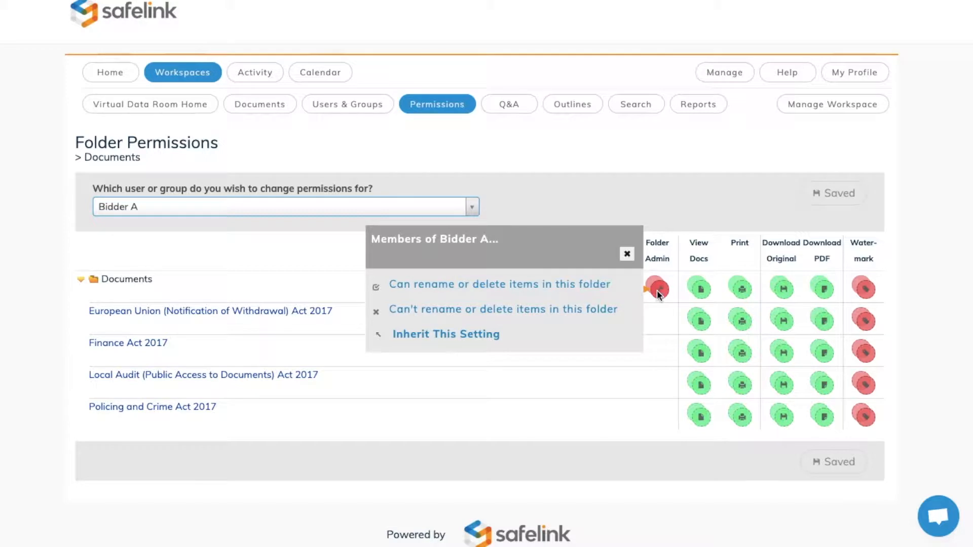
{"action": "left_click", "coordinate": [627, 255]}
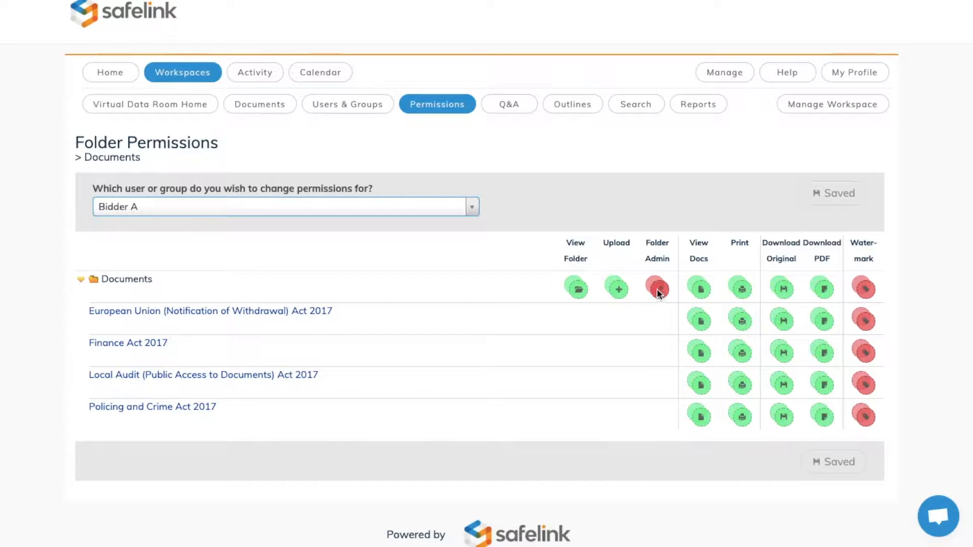
{"action": "mouse_move", "coordinate": [656, 288]}
Step: Set the Documents folder's permissions so the individual user Powerful Safelink can't see or open it, and save the change
{"action": "left_click", "coordinate": [401, 210]}
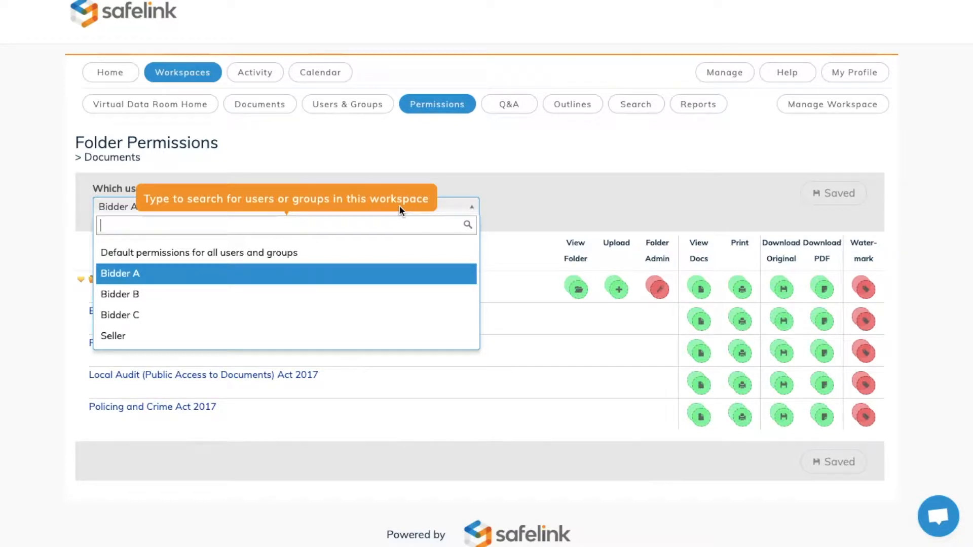
{"action": "type", "text": "Pow"}
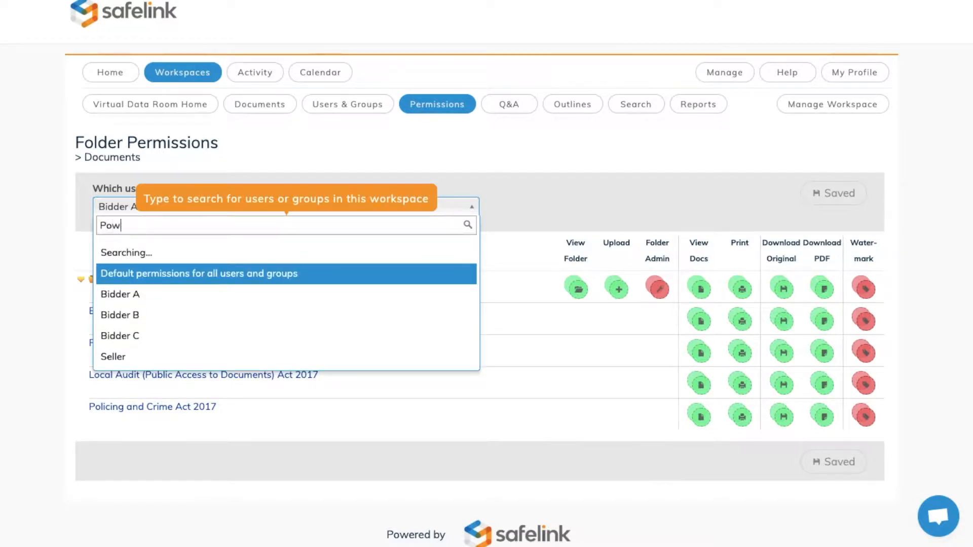
{"action": "type", "text": "erful Safelink"}
{"action": "left_click", "coordinate": [323, 273]}
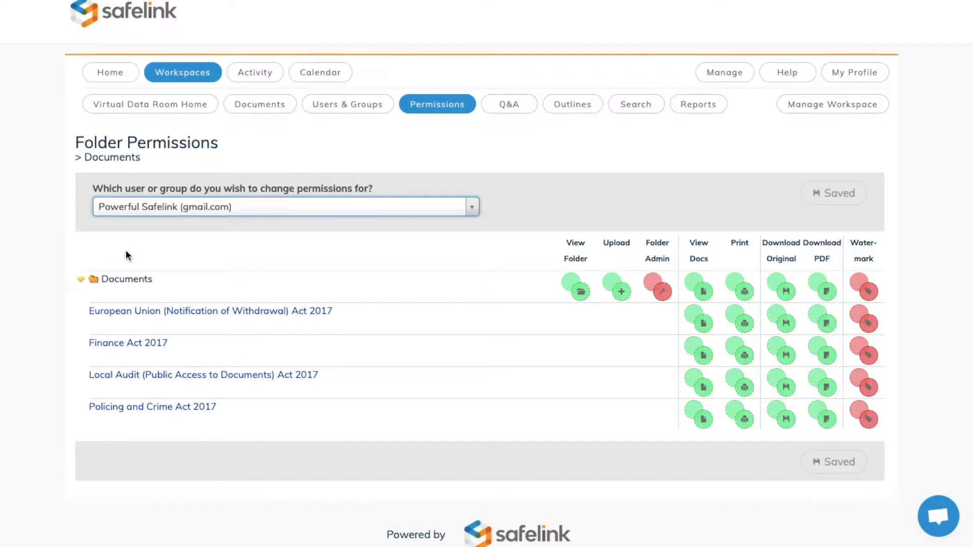
{"action": "left_click", "coordinate": [582, 296]}
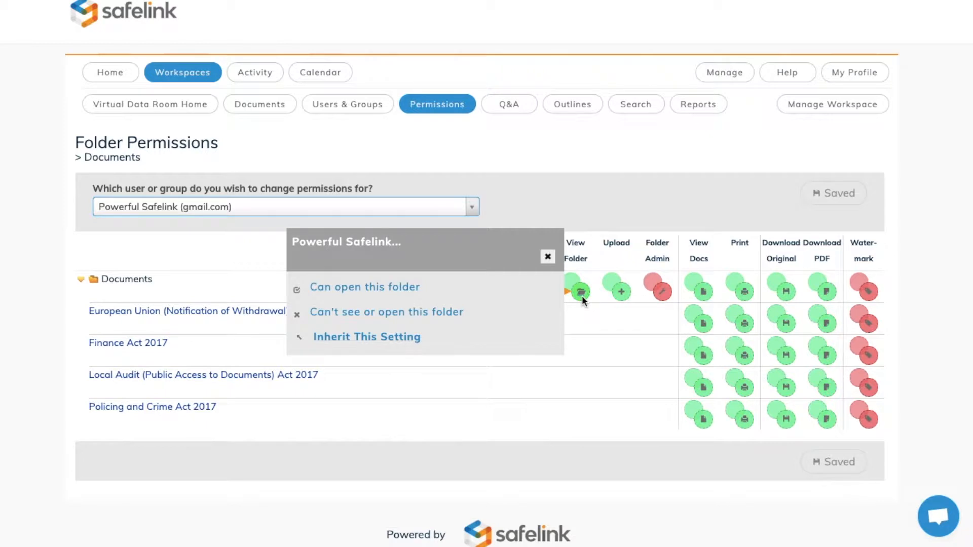
{"action": "left_click", "coordinate": [476, 321]}
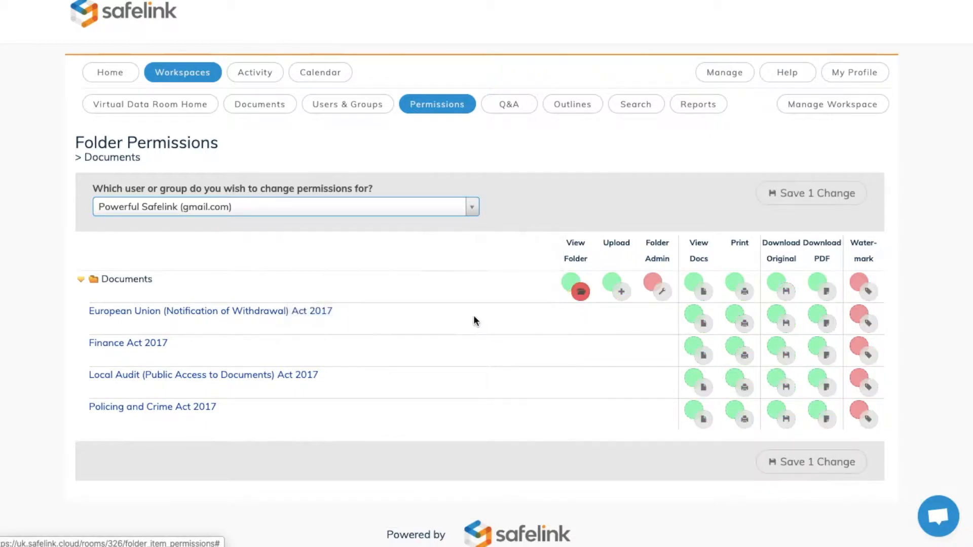
{"action": "left_click", "coordinate": [786, 195]}
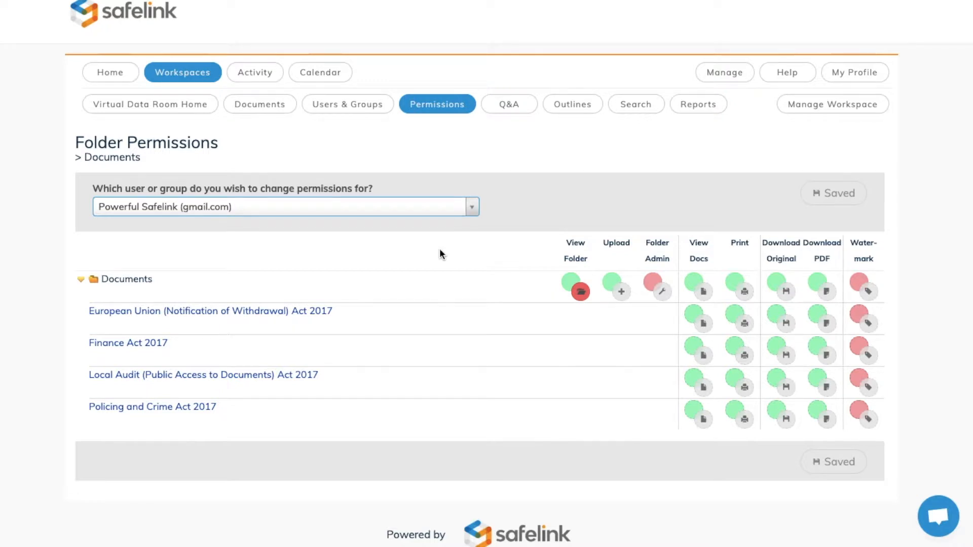
Step: Start an invitation for multiple workspace users with Normal User access and assign them to the Bidder A group
{"action": "left_click", "coordinate": [353, 114]}
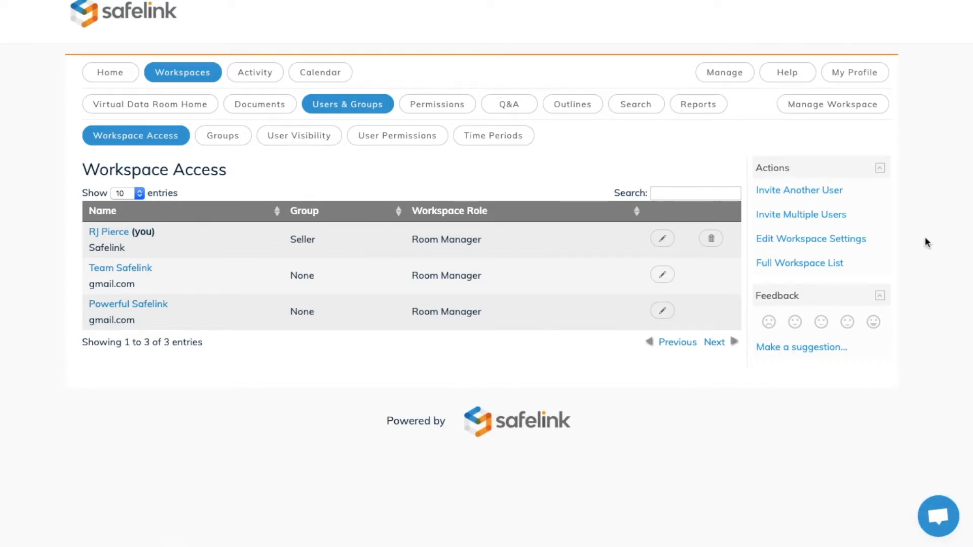
{"action": "left_click", "coordinate": [809, 219]}
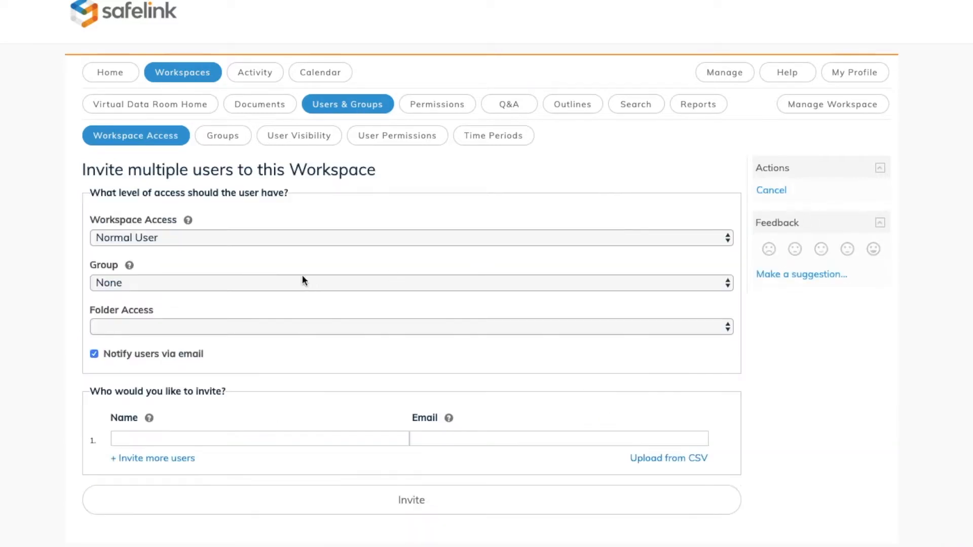
{"action": "left_click", "coordinate": [210, 237]}
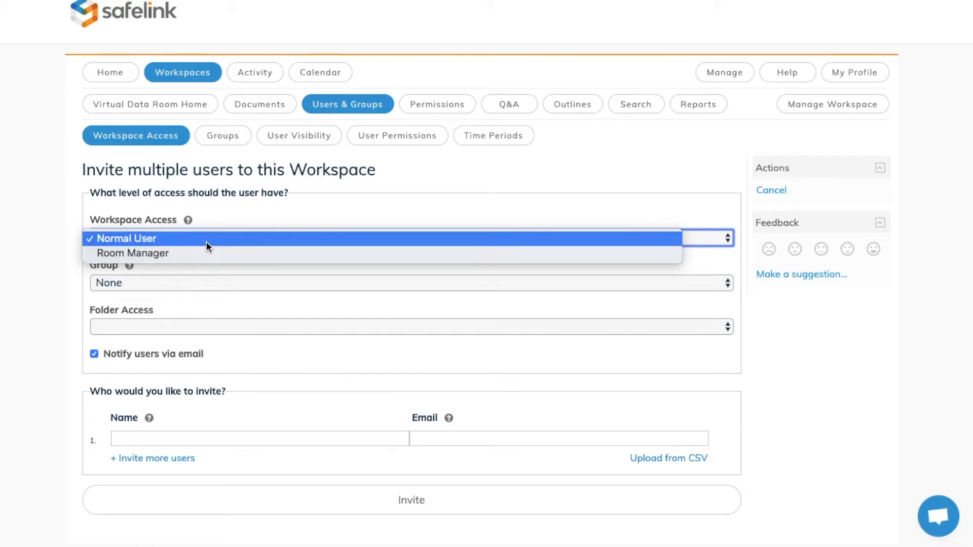
{"action": "left_click", "coordinate": [206, 242]}
{"action": "left_click", "coordinate": [196, 287]}
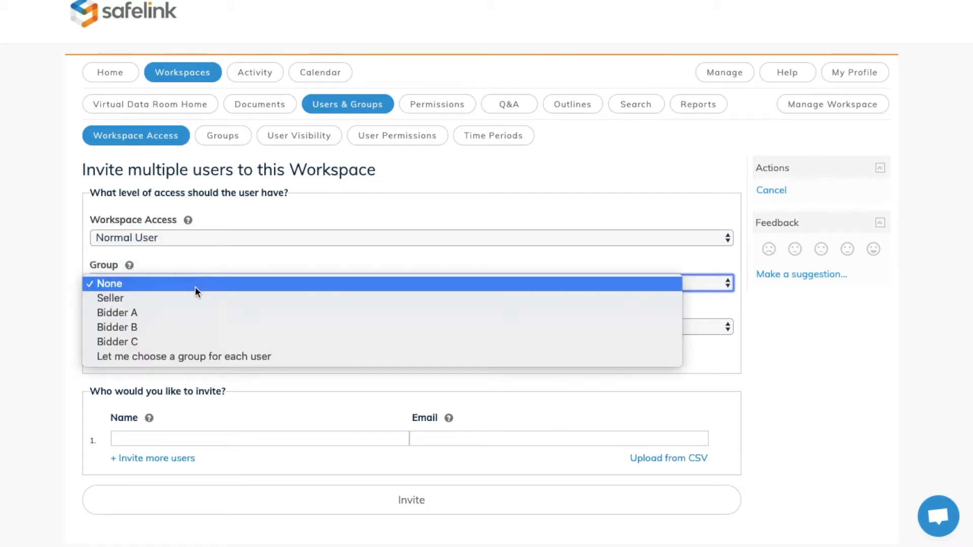
{"action": "left_click", "coordinate": [194, 313]}
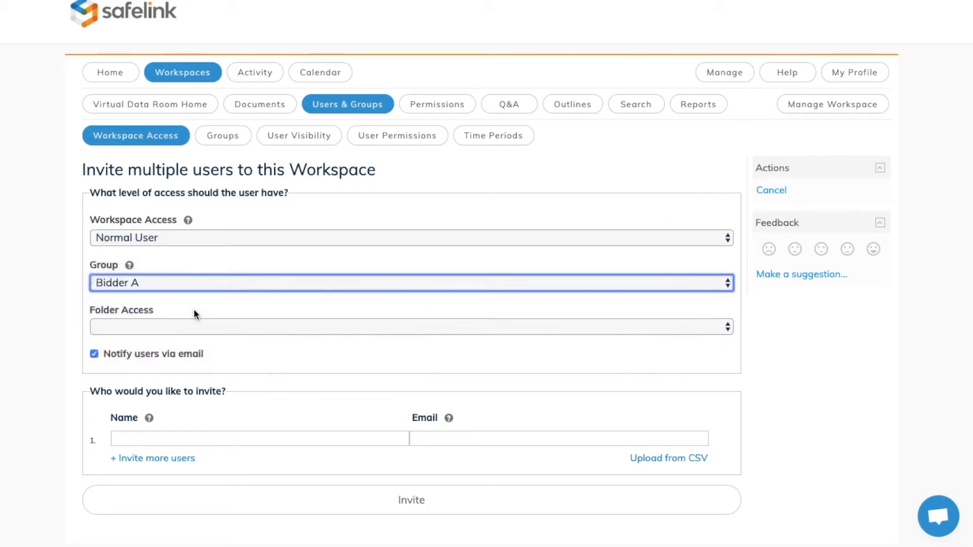
Step: Enter the full names and e-mail addresses of two invitees and send the invitations
{"action": "left_click", "coordinate": [169, 440]}
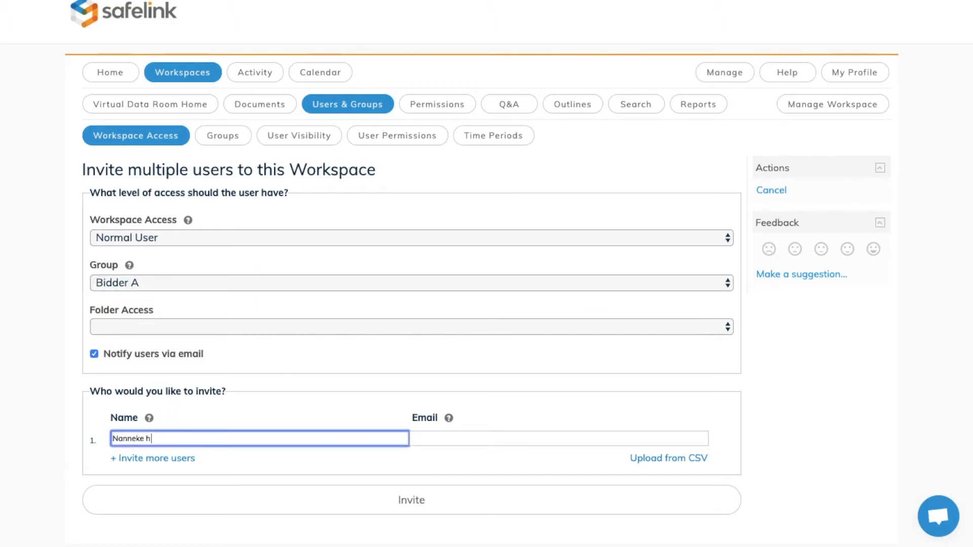
{"action": "key", "text": "Tab"}
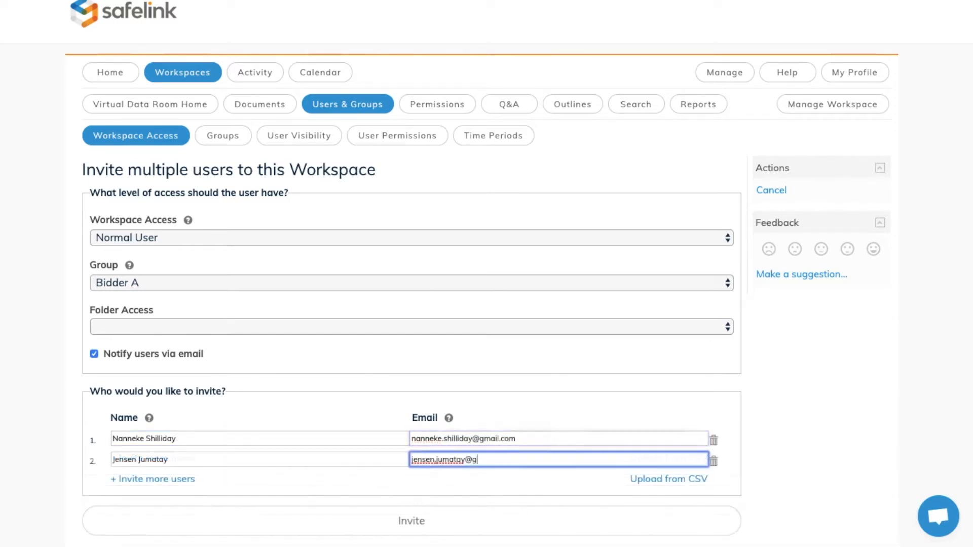
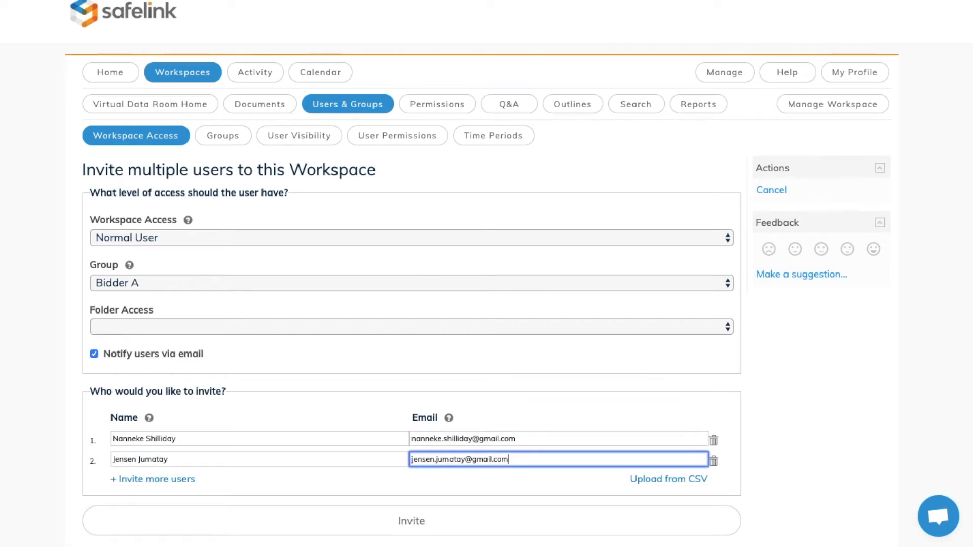
{"action": "left_click", "coordinate": [419, 527]}
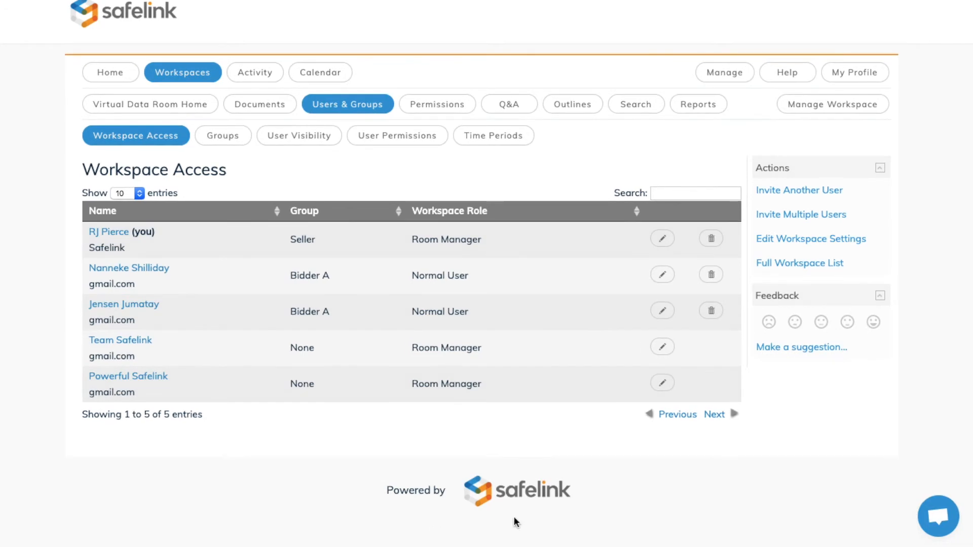
Step: Search the helpdesk from the support chat and read the article "Welcome to Safelink - The Basics"
{"action": "left_click", "coordinate": [931, 522]}
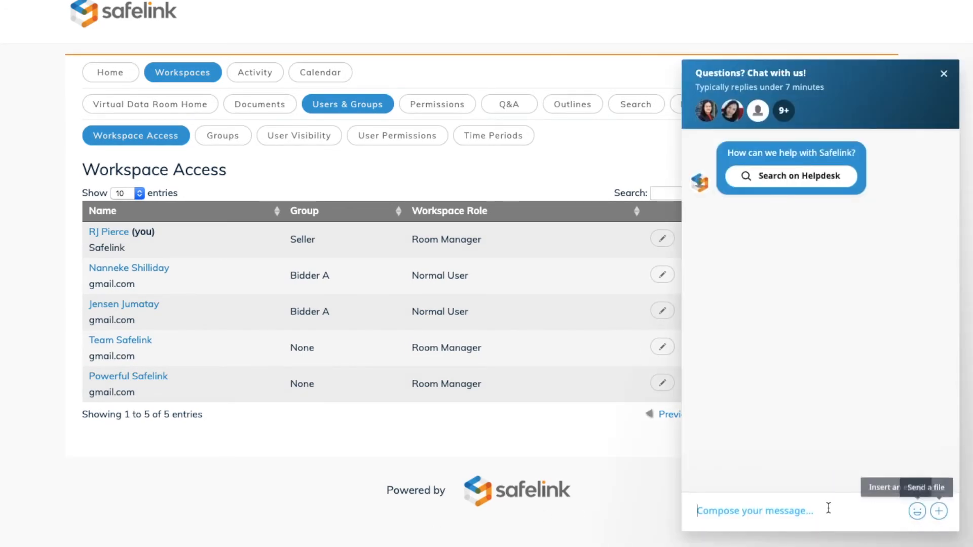
{"action": "left_click", "coordinate": [786, 177]}
{"action": "left_click", "coordinate": [558, 117]}
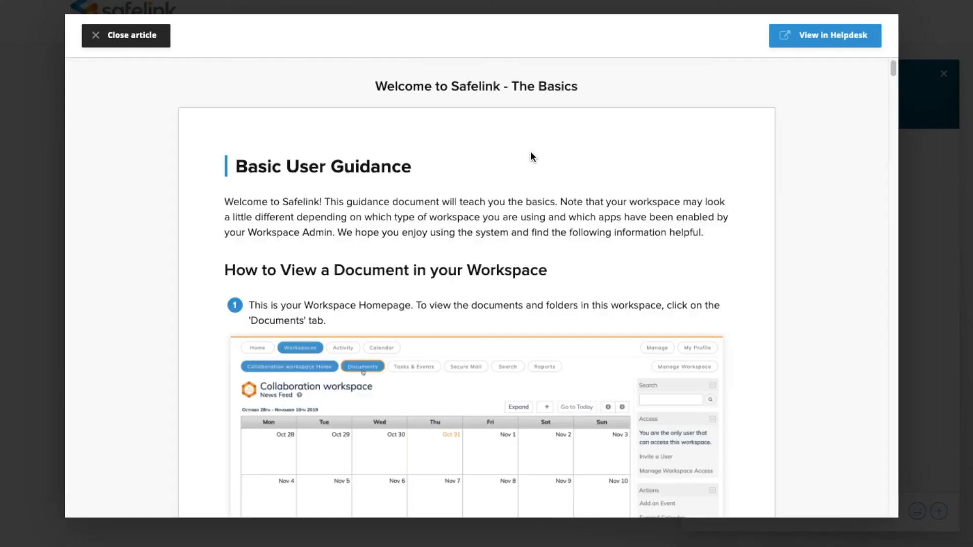